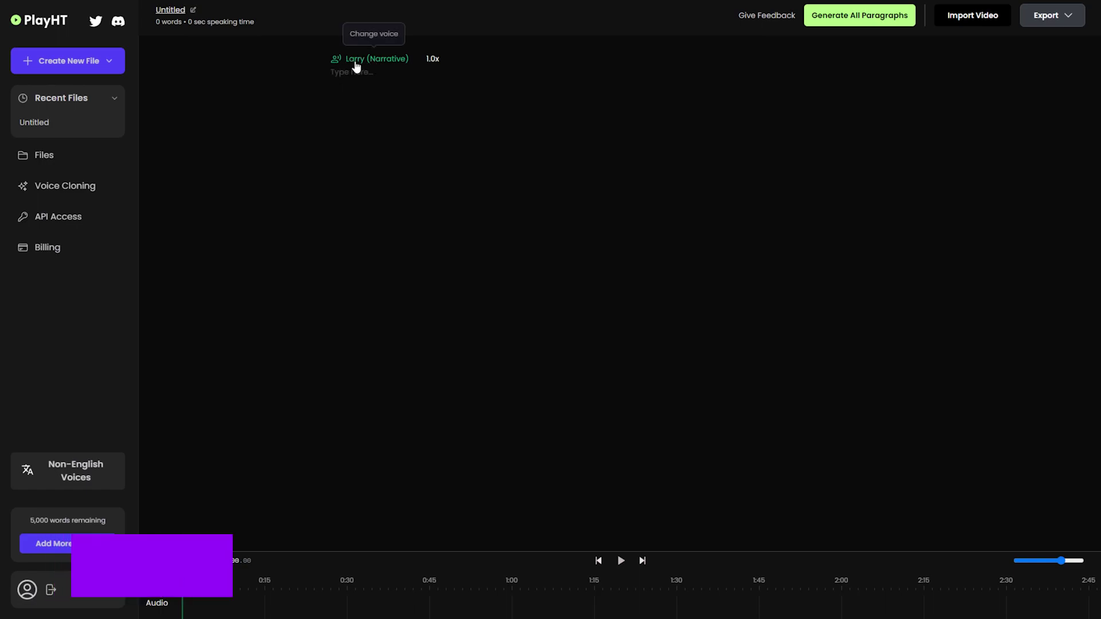
Preview the Hudson voice and confirm it in place of Larry (Narrative) for the empty paragraph
click(379, 59)
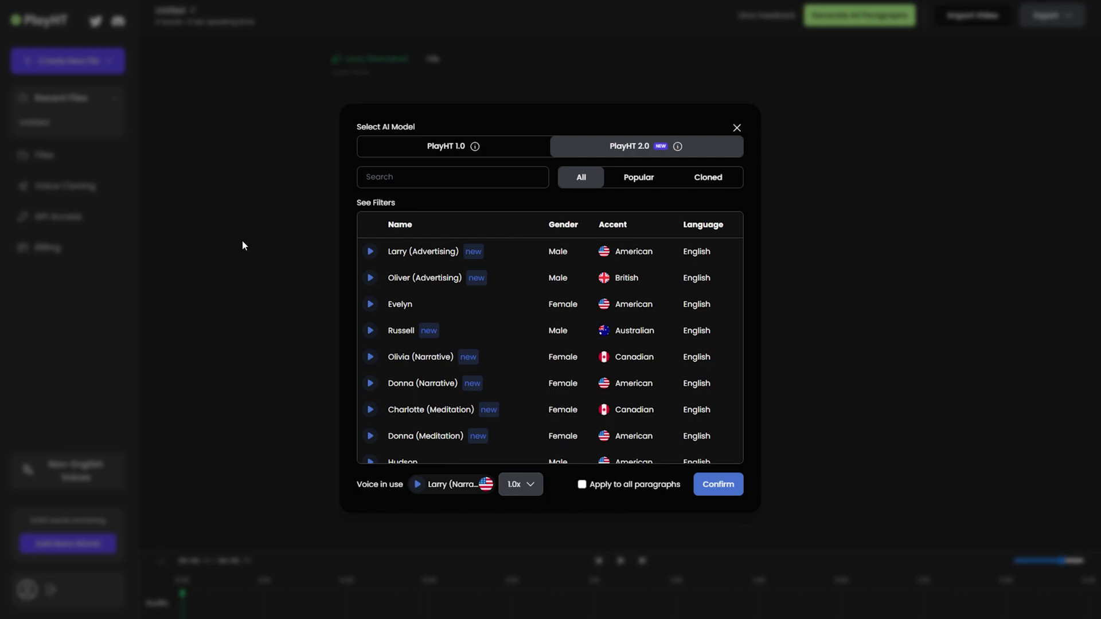
scroll(534, 309, down, 3)
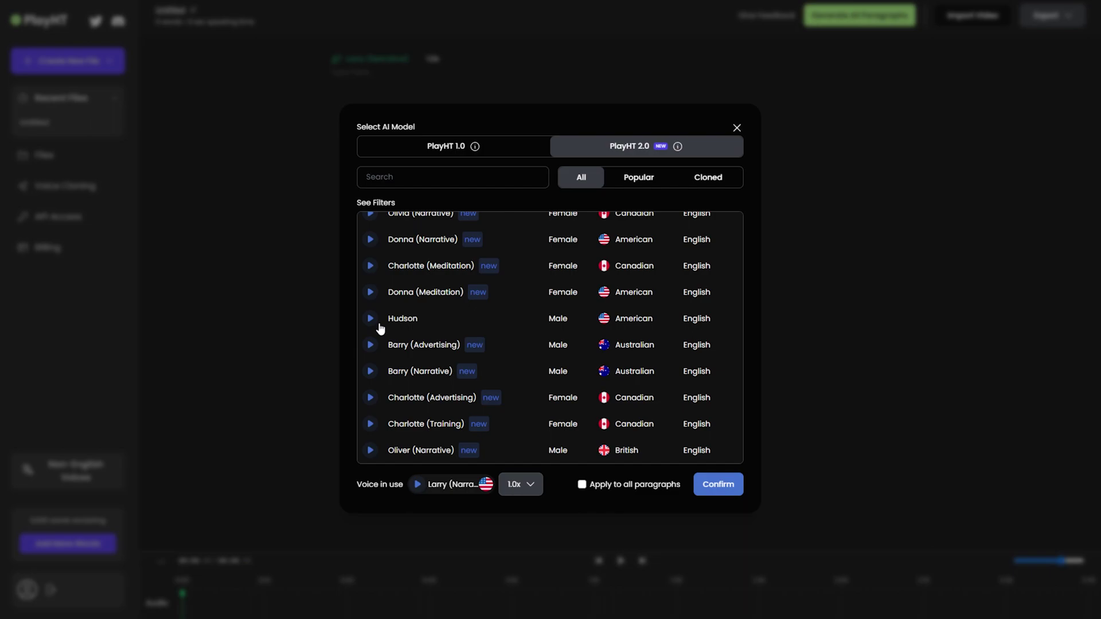
click(379, 324)
click(403, 325)
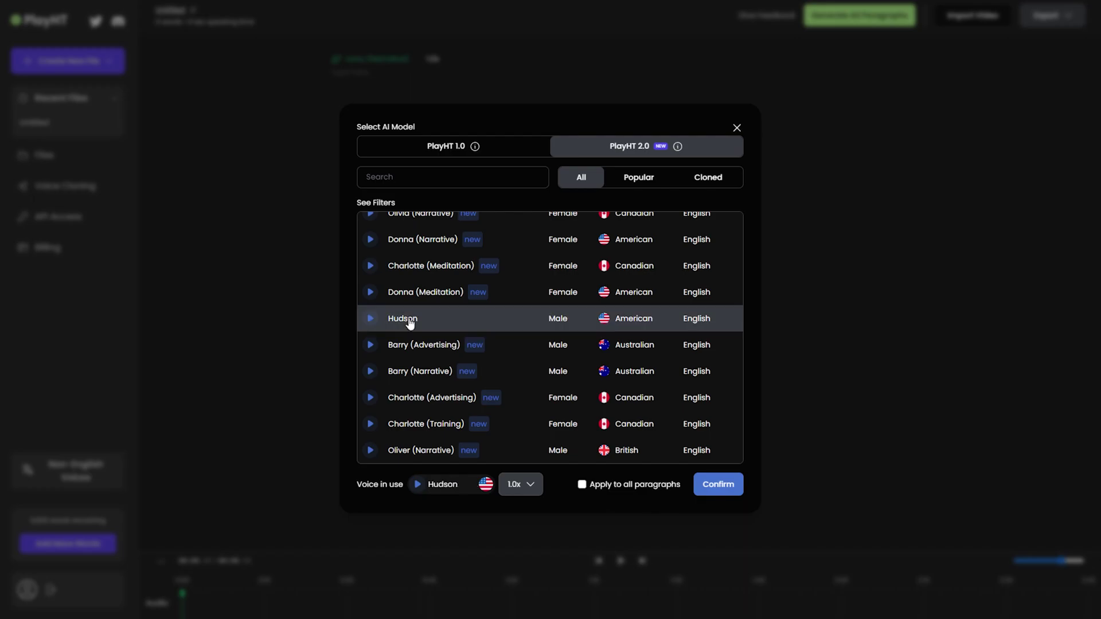
click(702, 482)
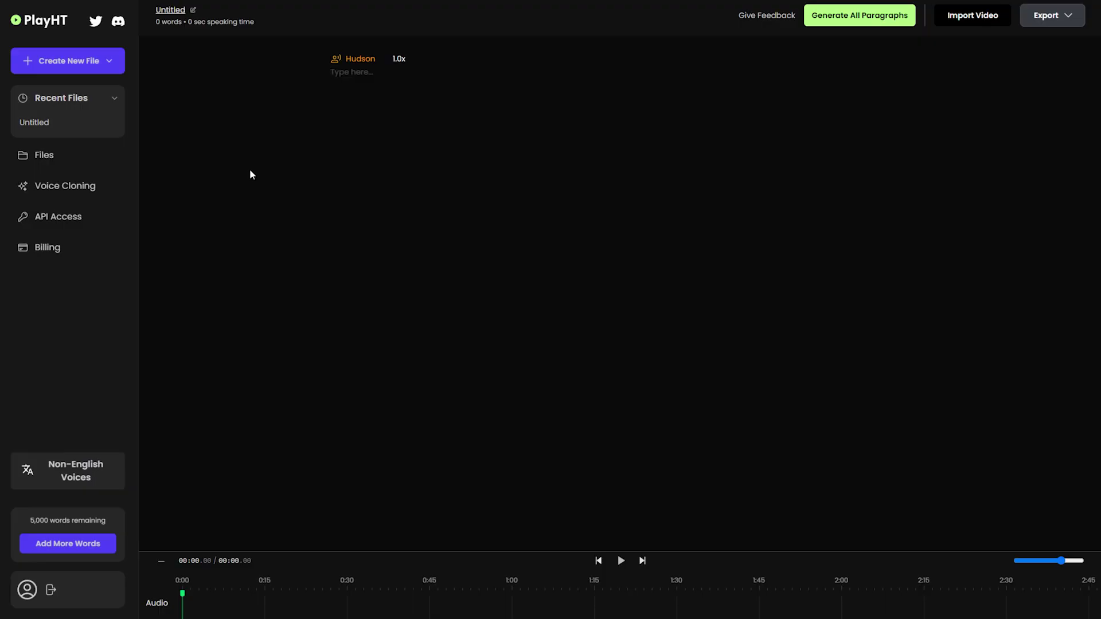
Paste the dog-facts introduction into the Hudson paragraph and generate its speech
text(Hello, dog lovers! Today, we will uncover five fascinating and lesser-known facts about man’s best friend, dogs! So, grab a treat, sit back, and let’s dive in!)
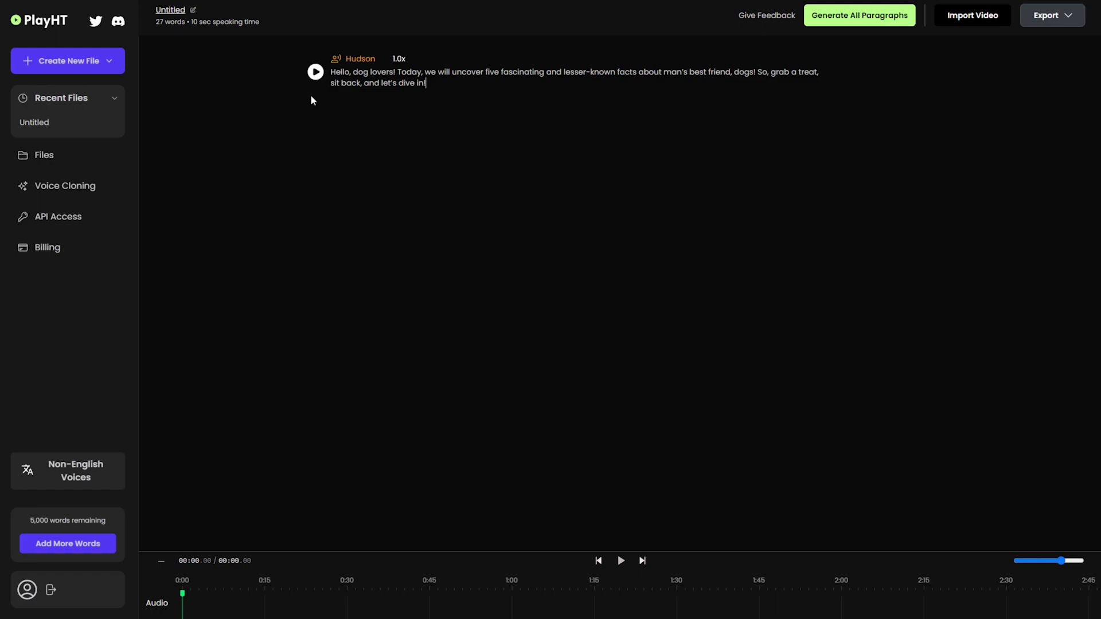
click(316, 75)
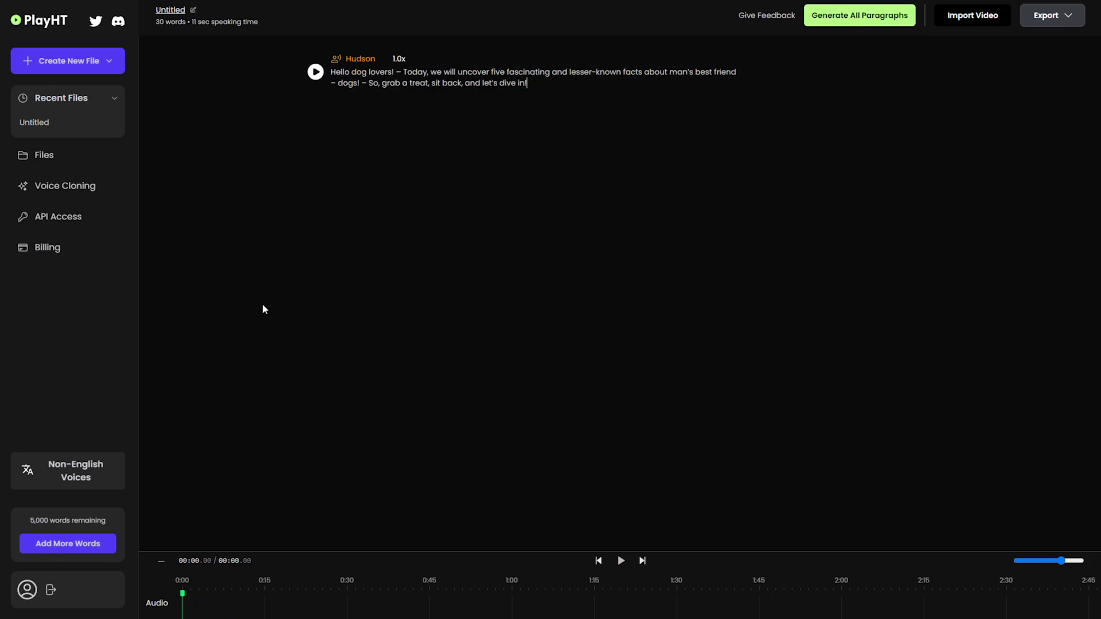
Voice the dog intro, regenerate a second version, then remove the dash before 'So'
click(316, 73)
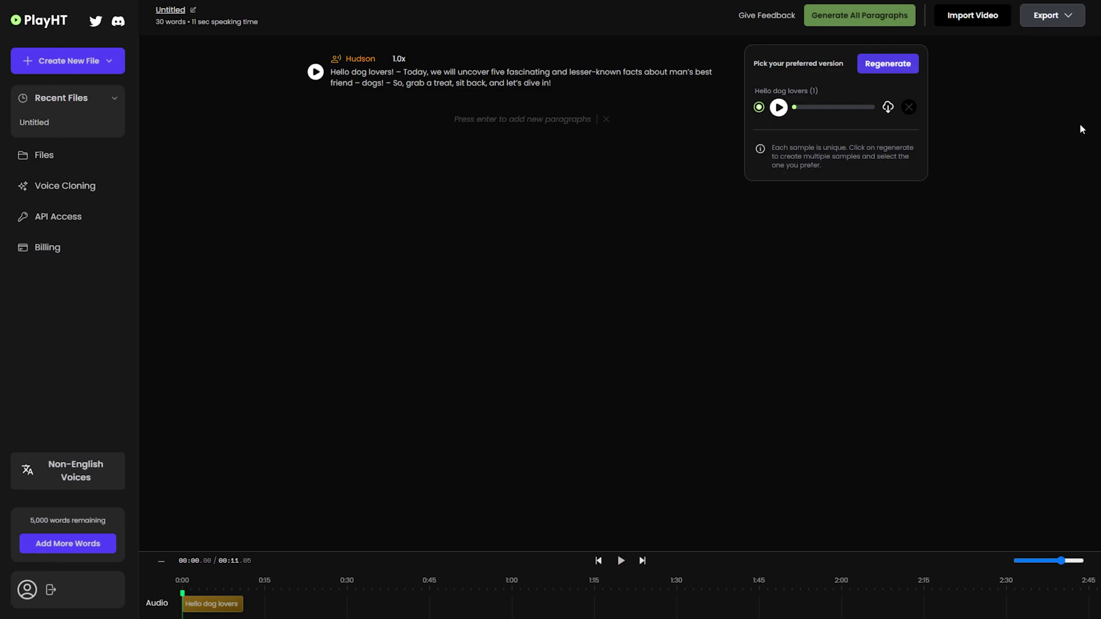
click(880, 67)
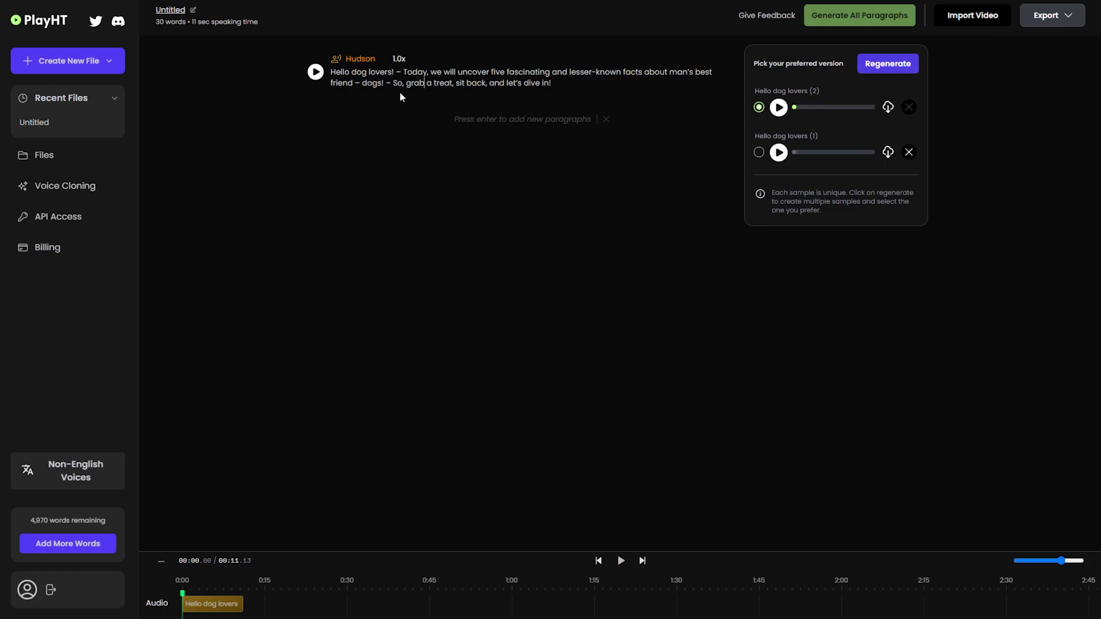
key(BackSpace)
key(BackSpace)
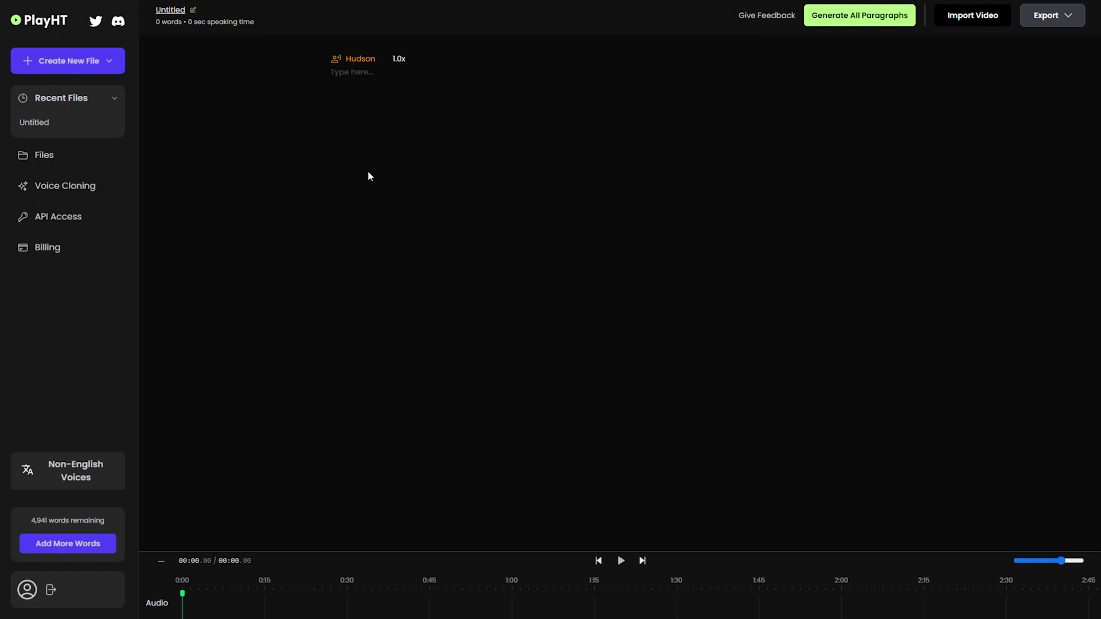
Go to the Voice Cloning page and start creating a new voice clone
click(108, 188)
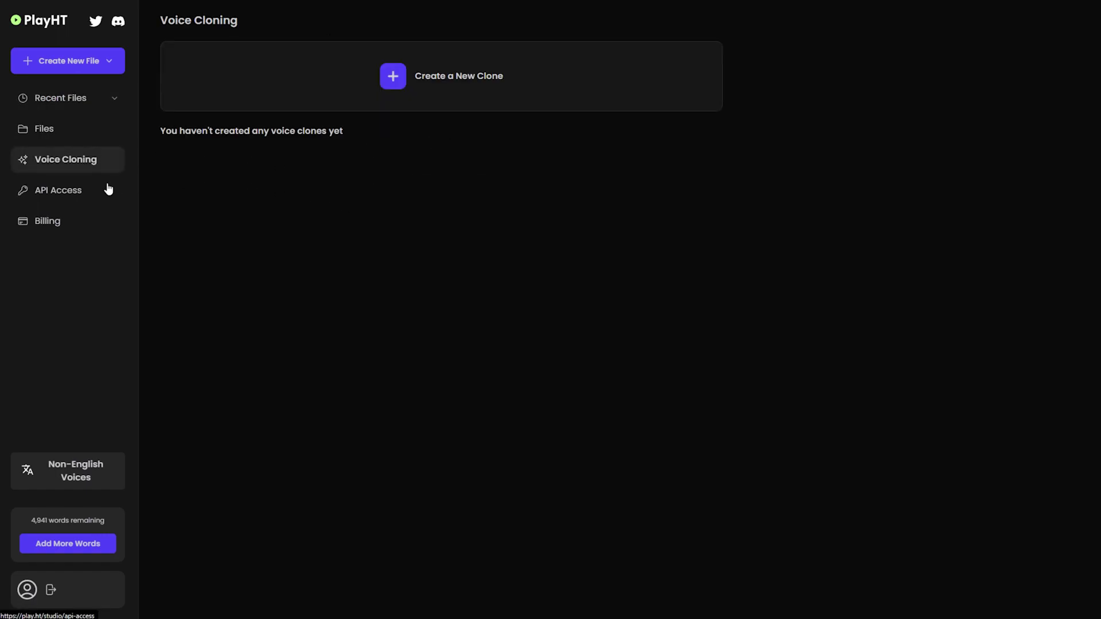
click(412, 80)
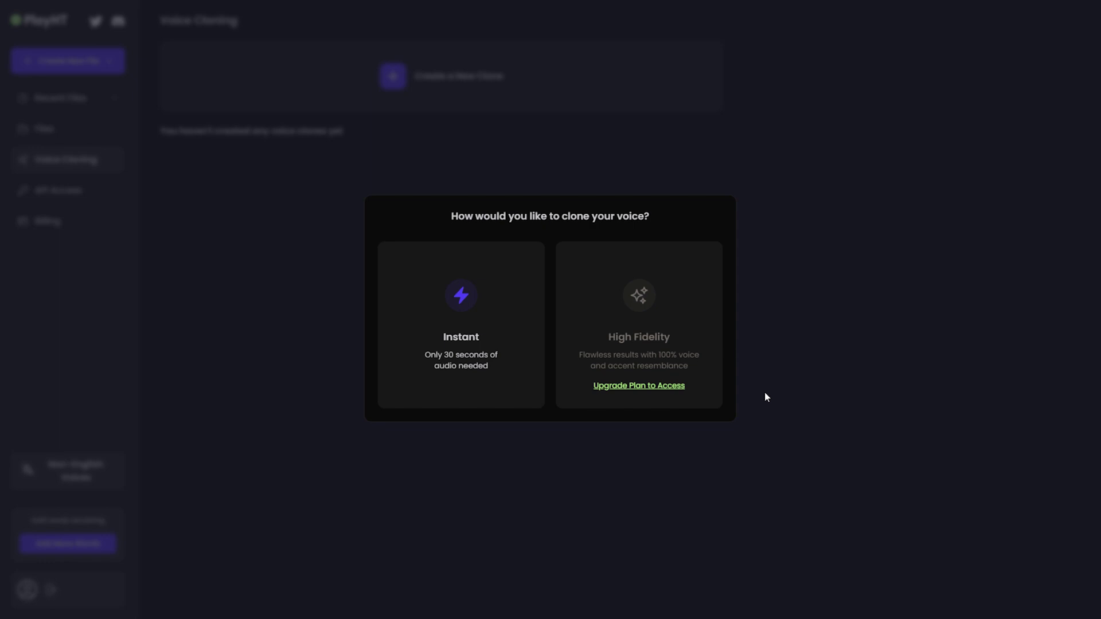
Choose Instant cloning and confirm the rights to clone the Matt voice
click(395, 381)
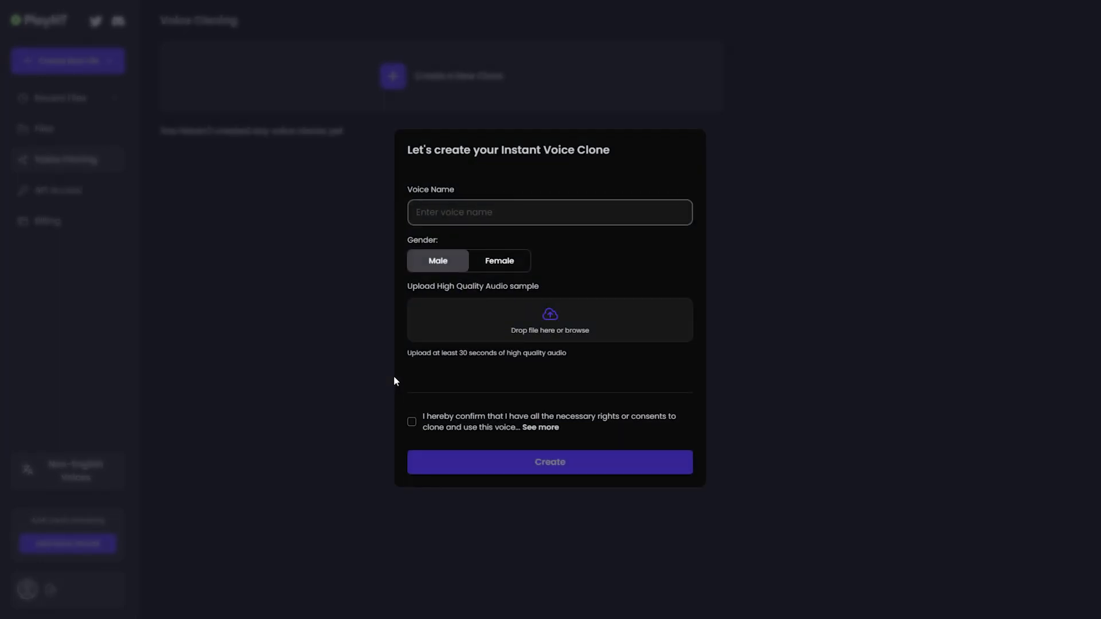
text(Matt)
click(411, 424)
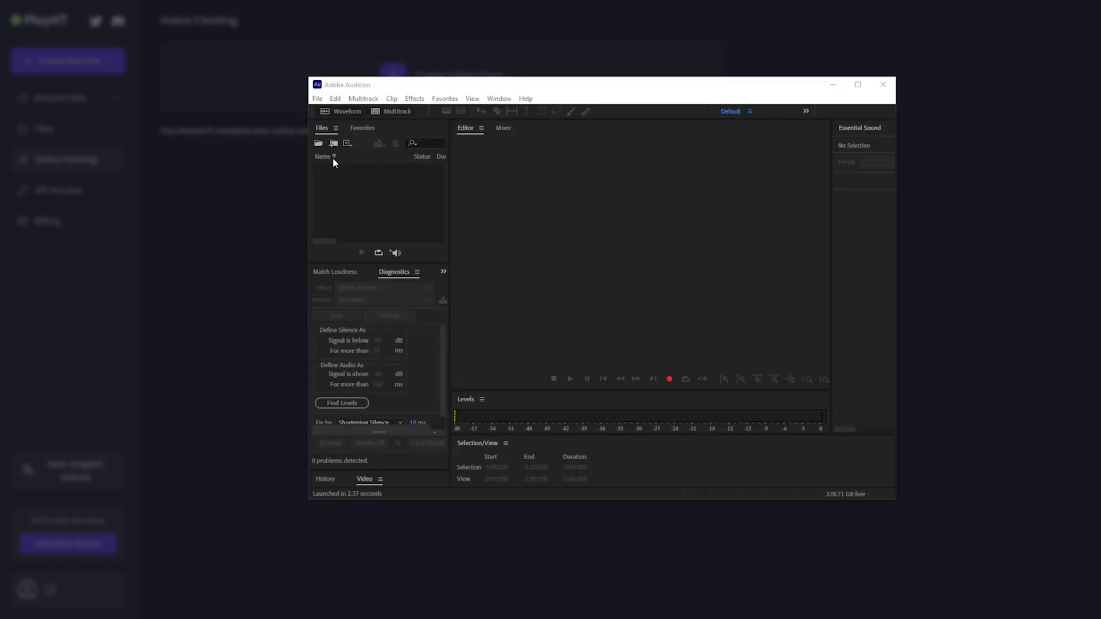
Record a voice sample in Adobe Audition and create the Matt clone from it
click(668, 379)
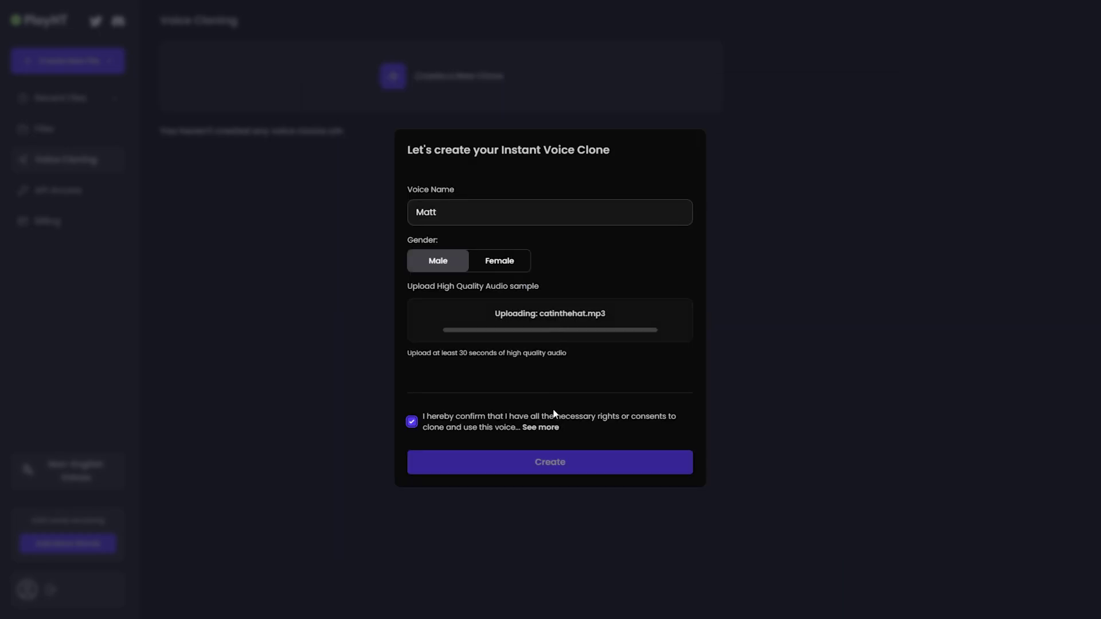
click(546, 461)
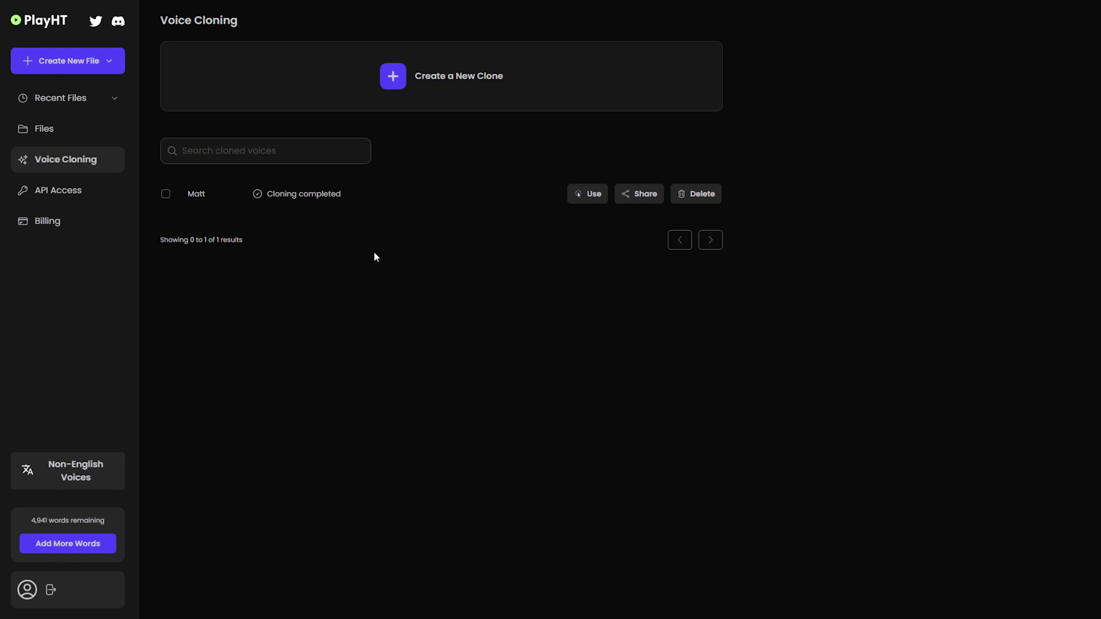
Start a new file with the Matt voice and generate 'Welcome to Elegant Themes!' audio
click(585, 195)
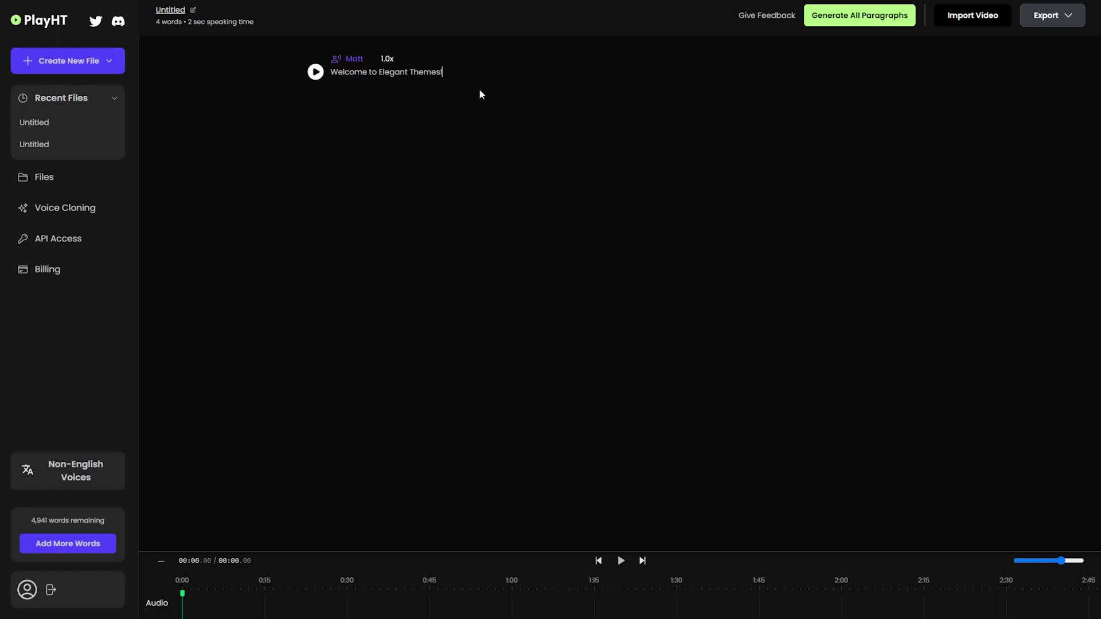
click(316, 72)
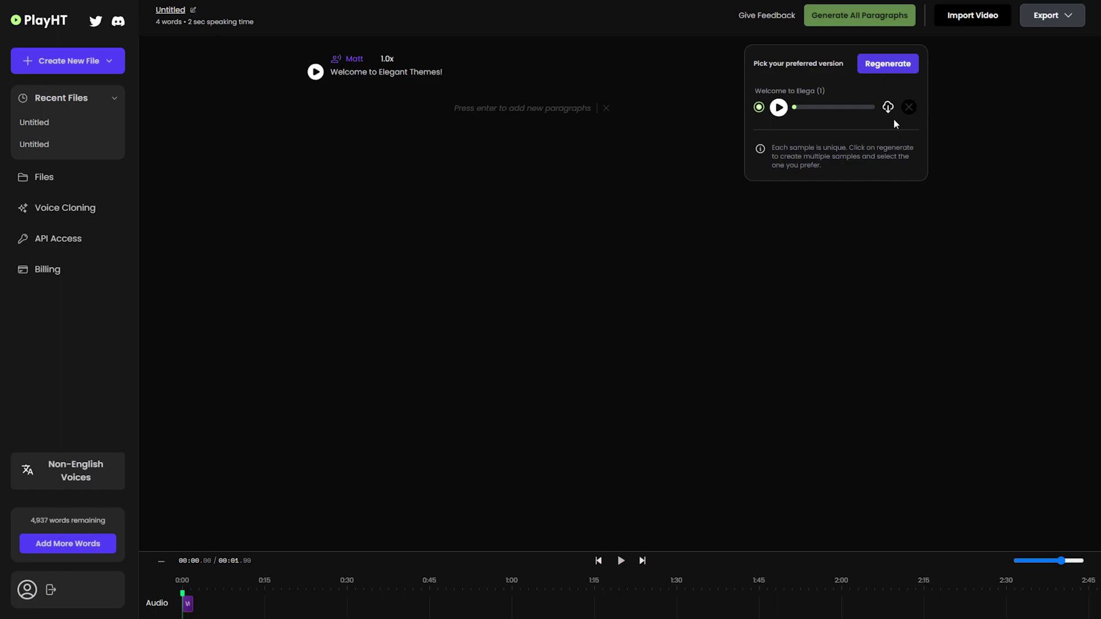
Open the Export dropdown to view export options, then close it
click(1056, 21)
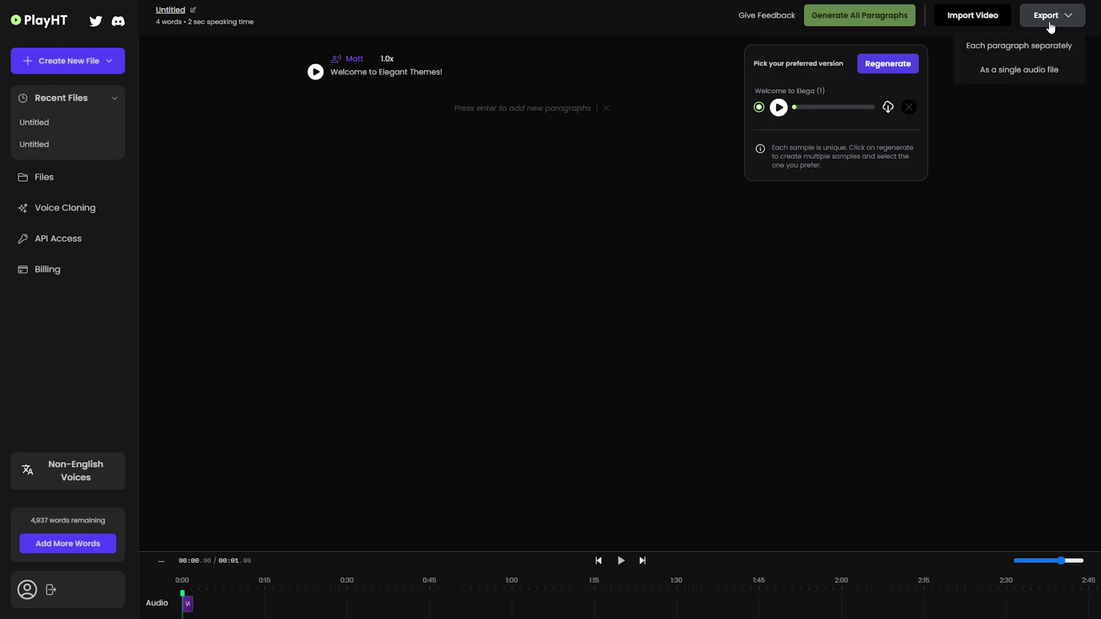
click(1058, 23)
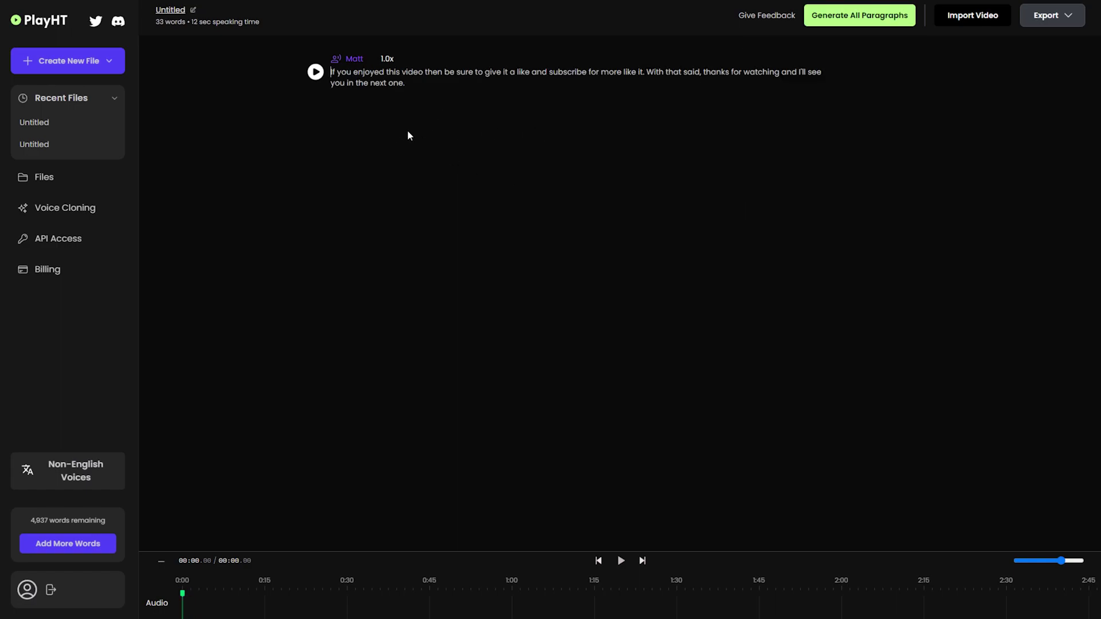
Generate Matt-voiced speech for the like-and-subscribe outro paragraph
click(315, 76)
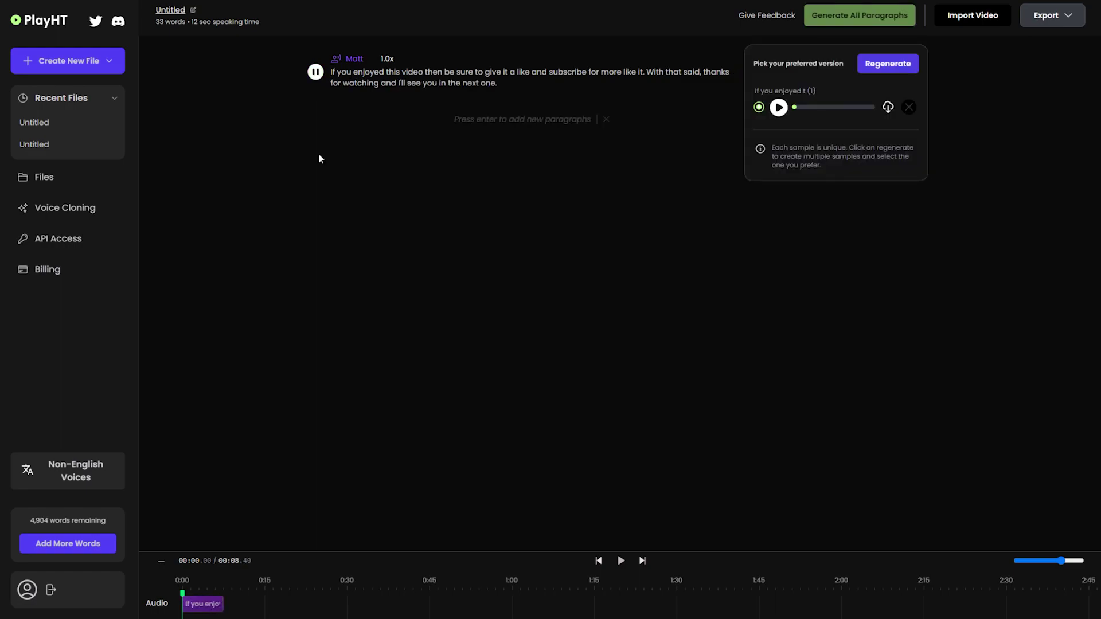